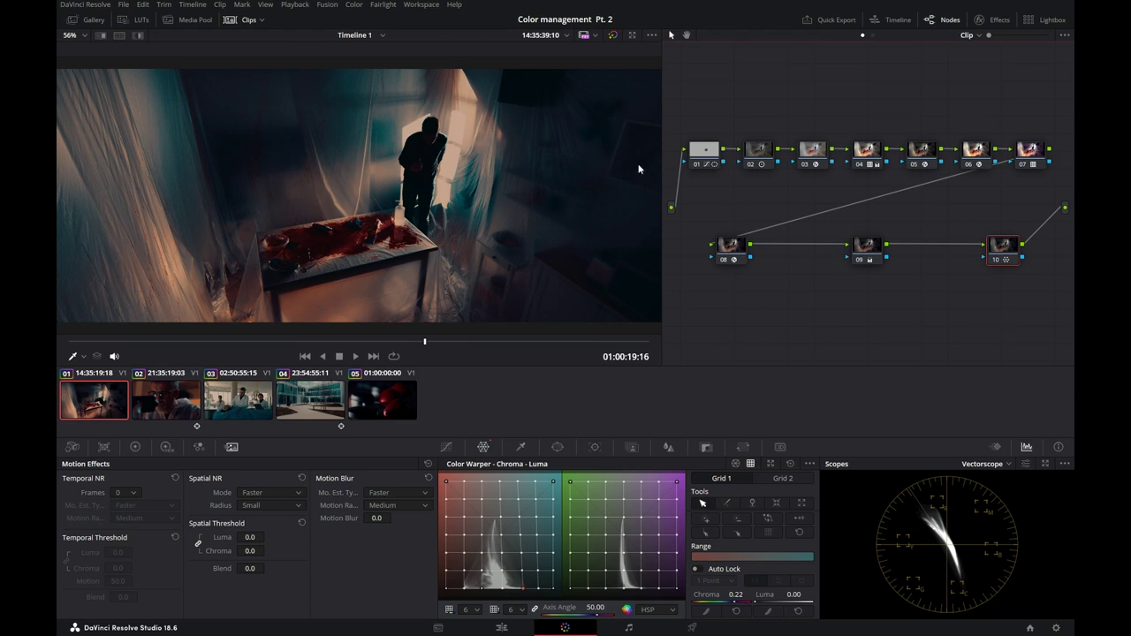
Open Project Settings to view Color Management: Film Gen 5 input, DaVinci WG/Intermediate timeline, Rec.709 Gamma 2.4 output.
left_click(125, 5)
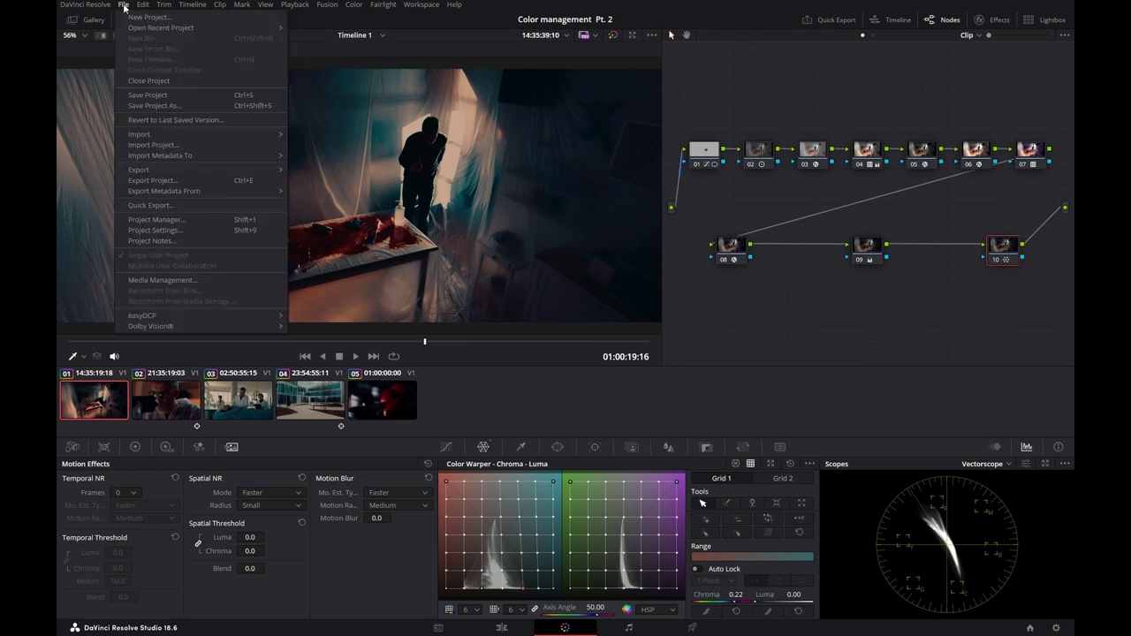
left_click(180, 232)
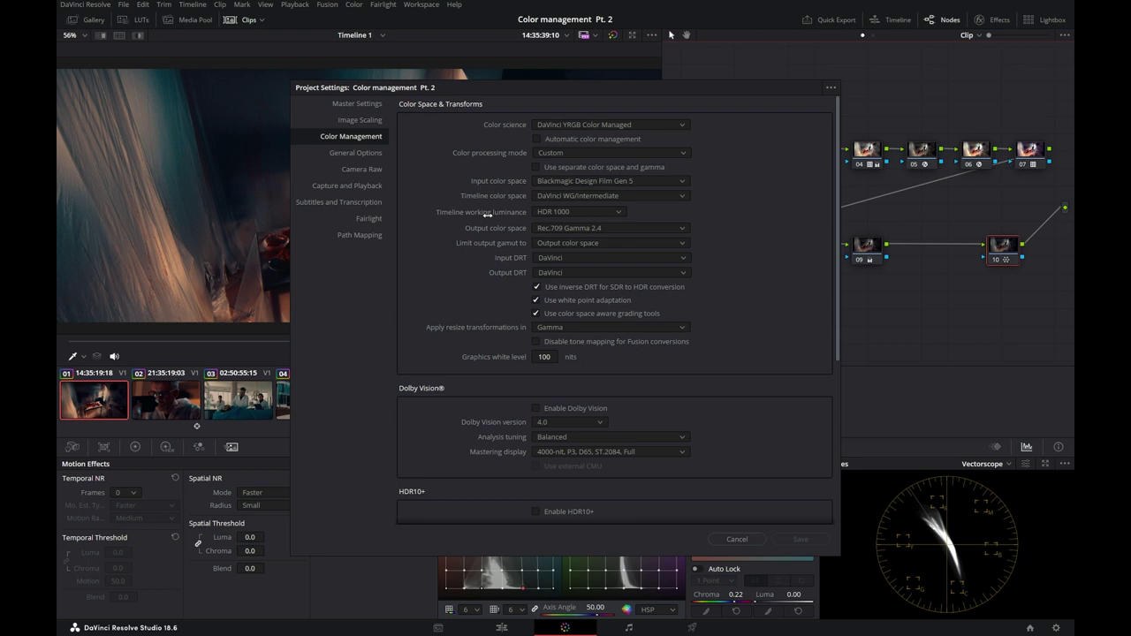
left_click(590, 195)
left_click_drag(687, 248, 687, 273)
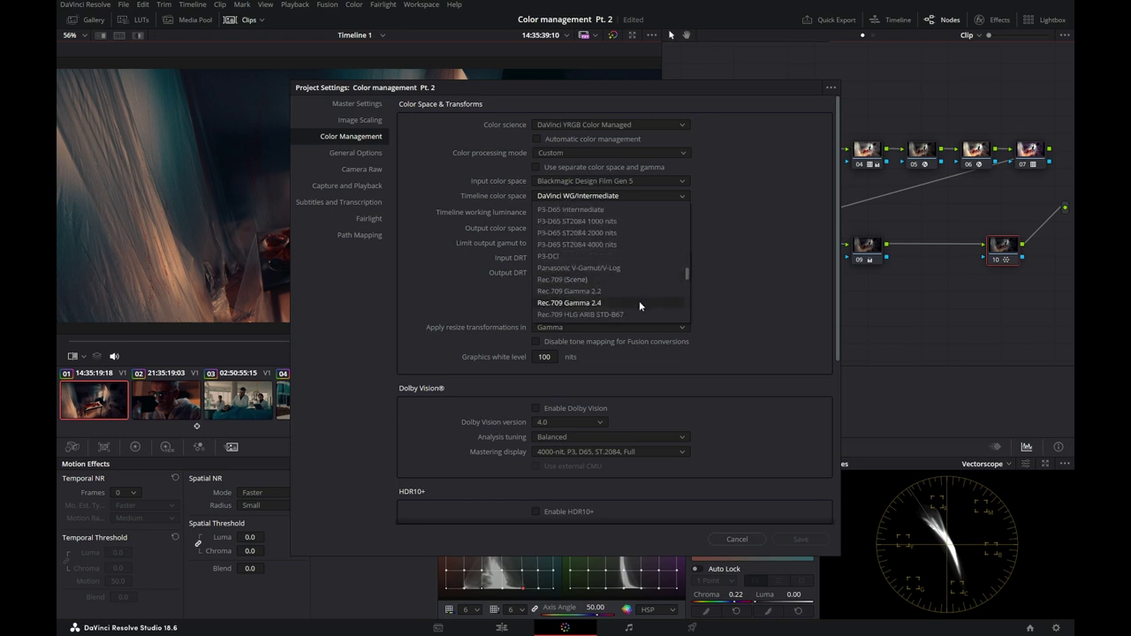
left_click(639, 302)
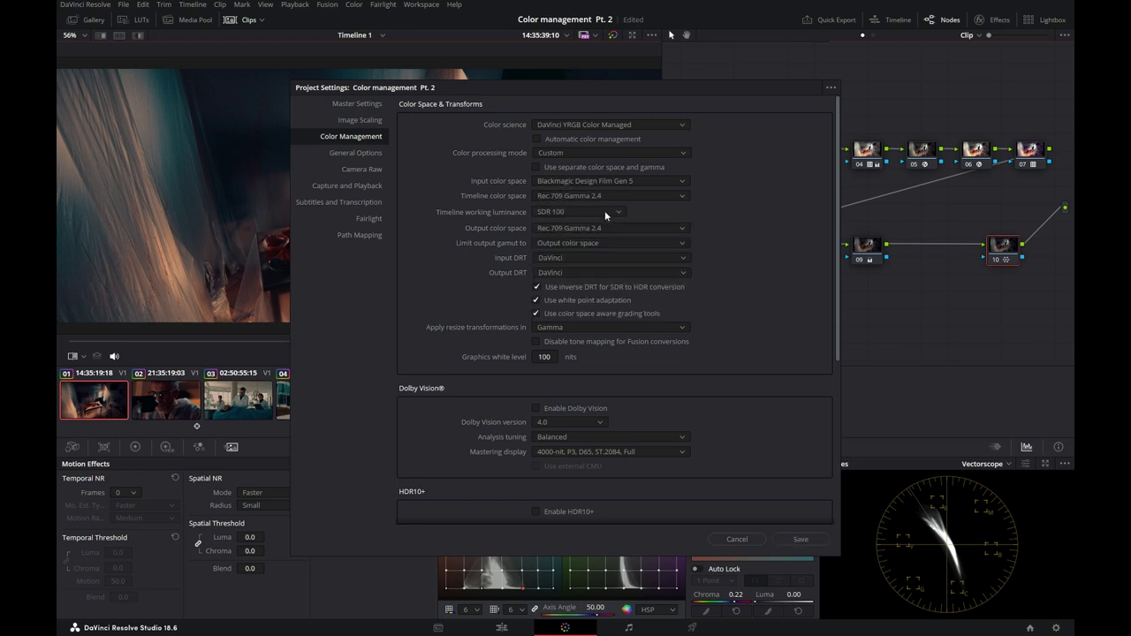
left_click(656, 197)
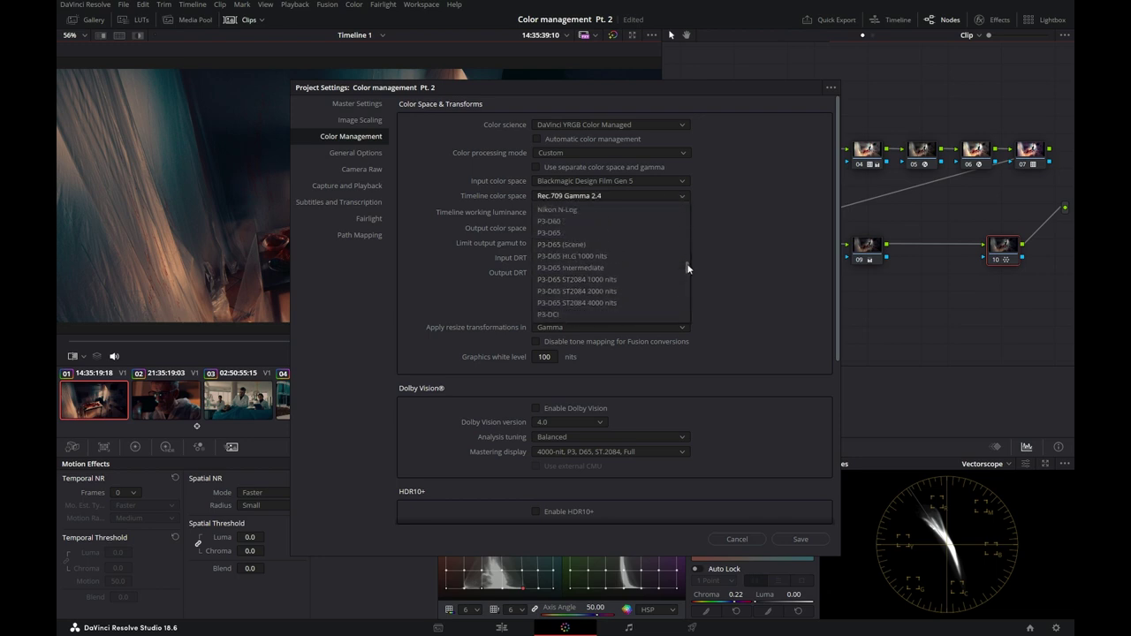
left_click_drag(687, 271, 684, 238)
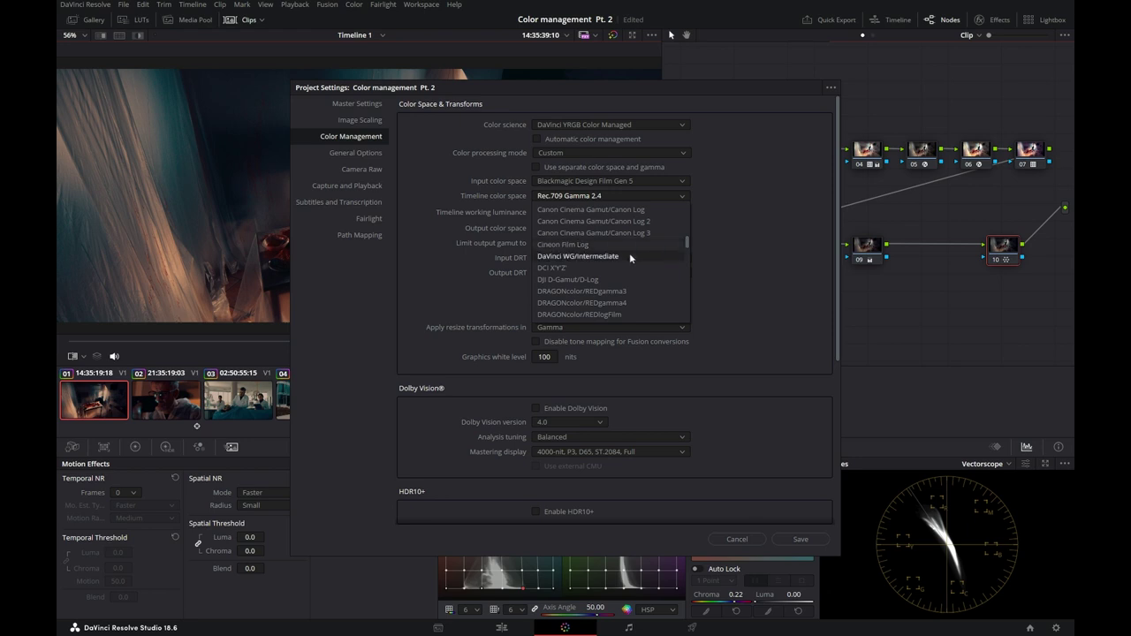
left_click(629, 255)
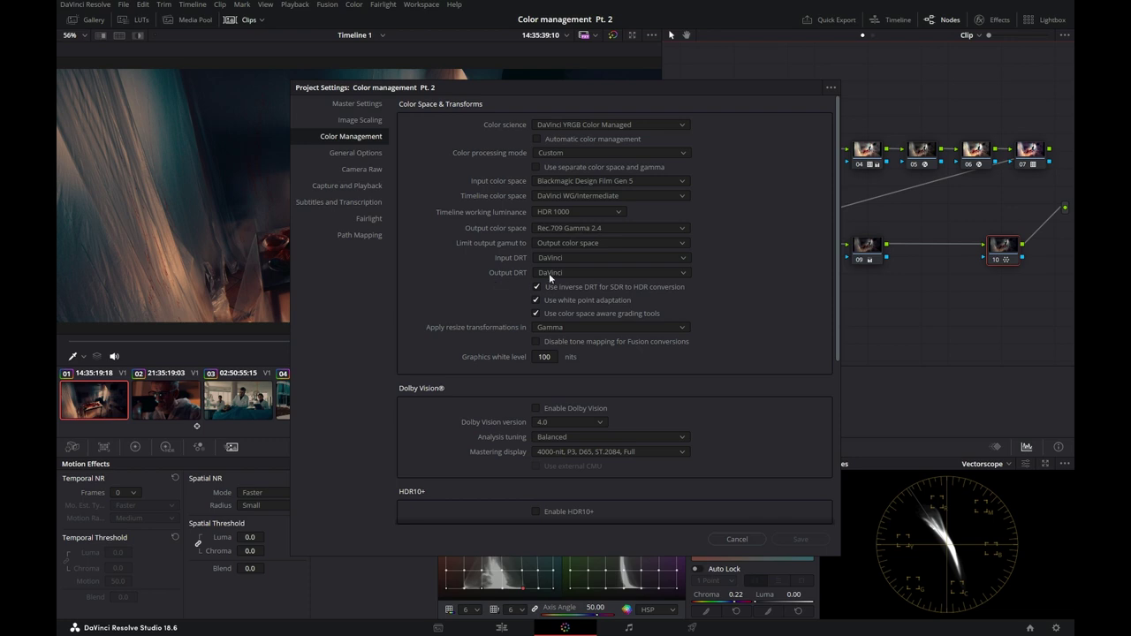
Show the available Input DRT tone-mapping methods, with DaVinci currently selected.
left_click(686, 258)
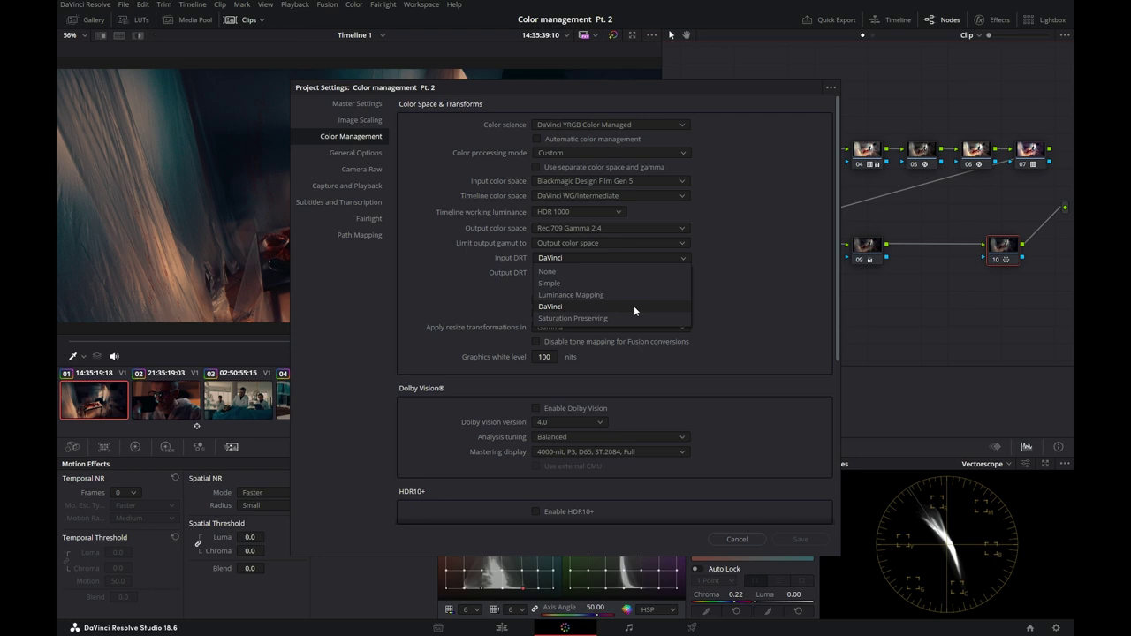
left_click(723, 269)
left_click(686, 276)
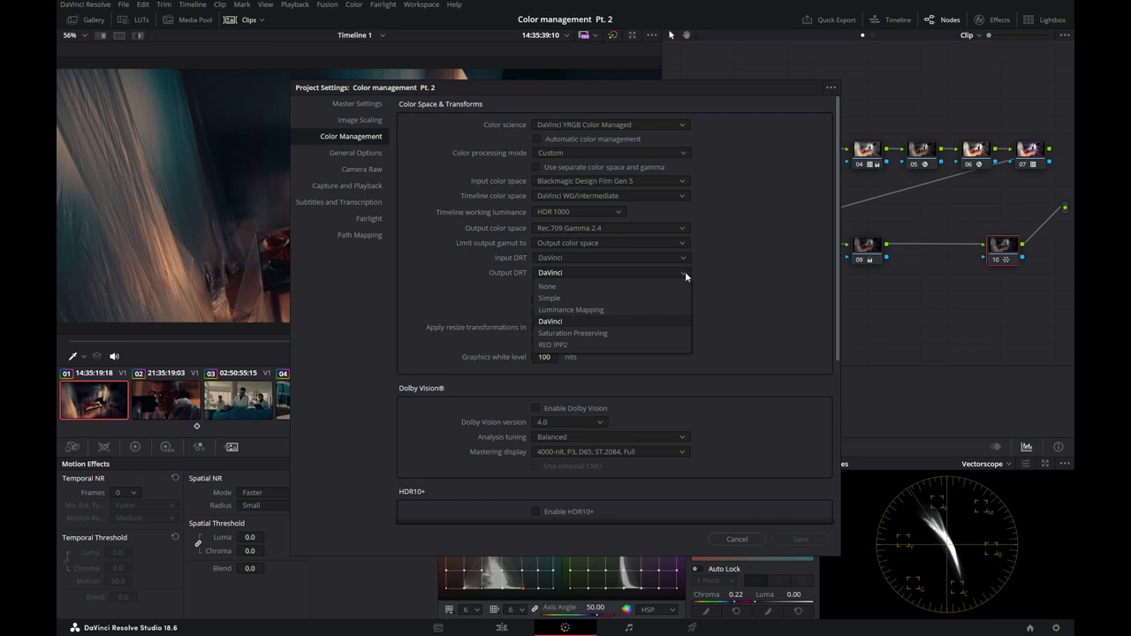
Keep DaVinci as the output DRT and resize transformations applied in Gamma.
left_click(685, 272)
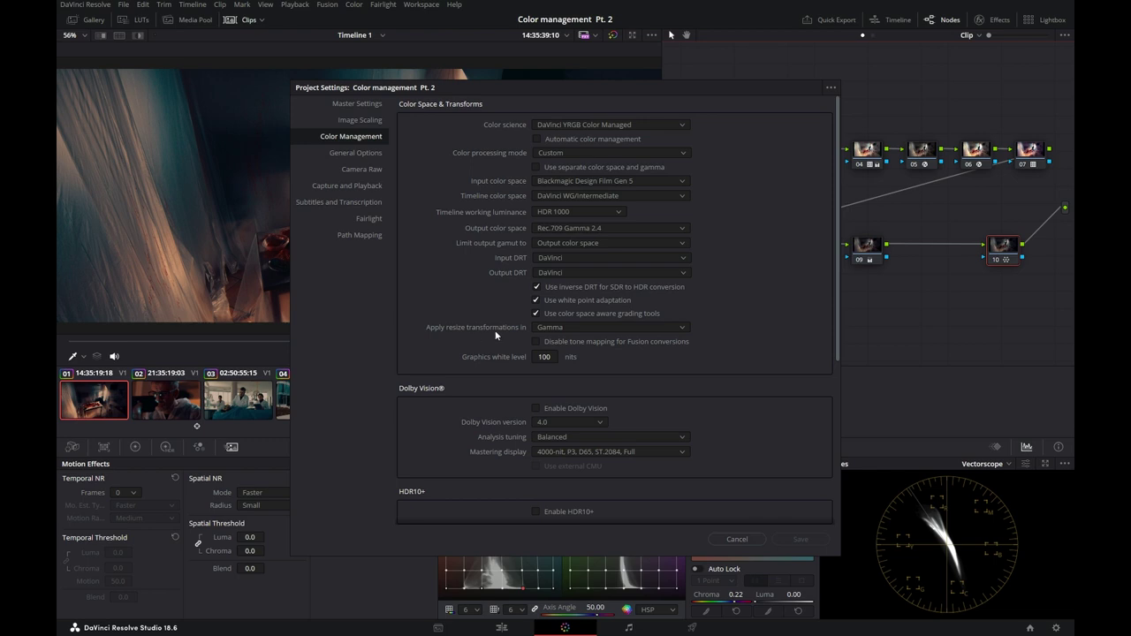
left_click(667, 327)
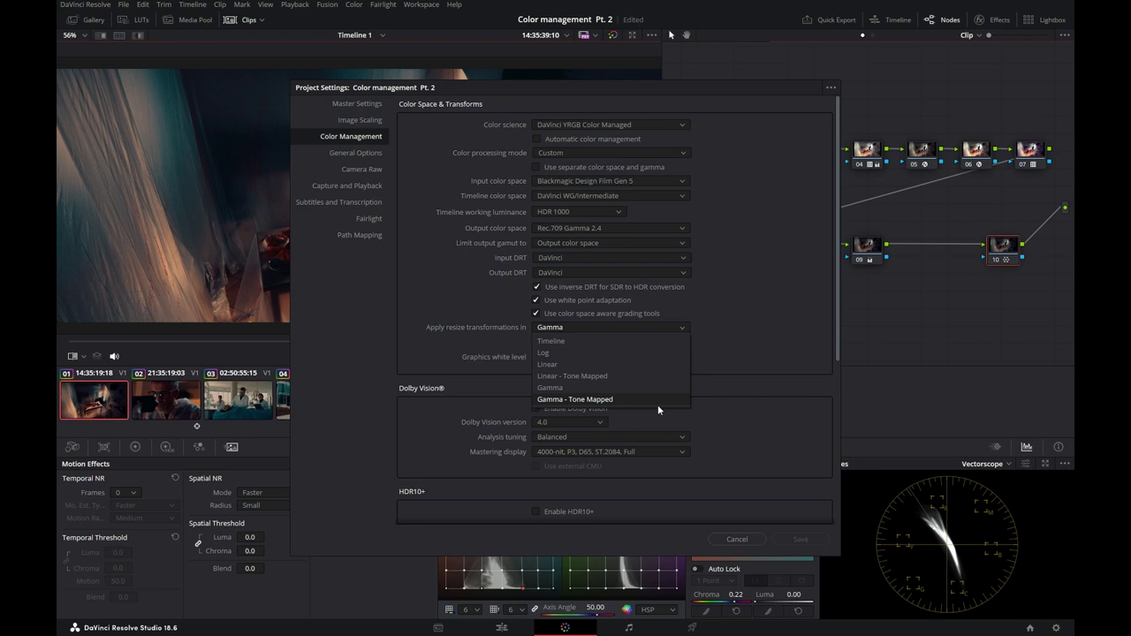
left_click(710, 371)
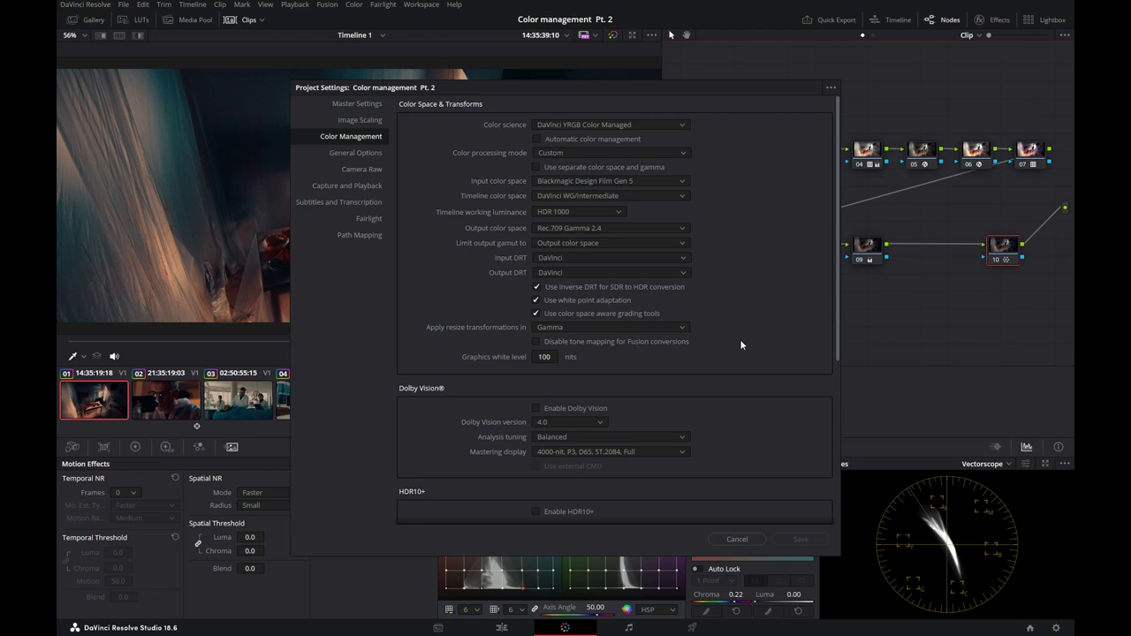
Set the project input color space to Cineon Film Log and save the project settings.
left_click_drag(540, 85, 770, 115)
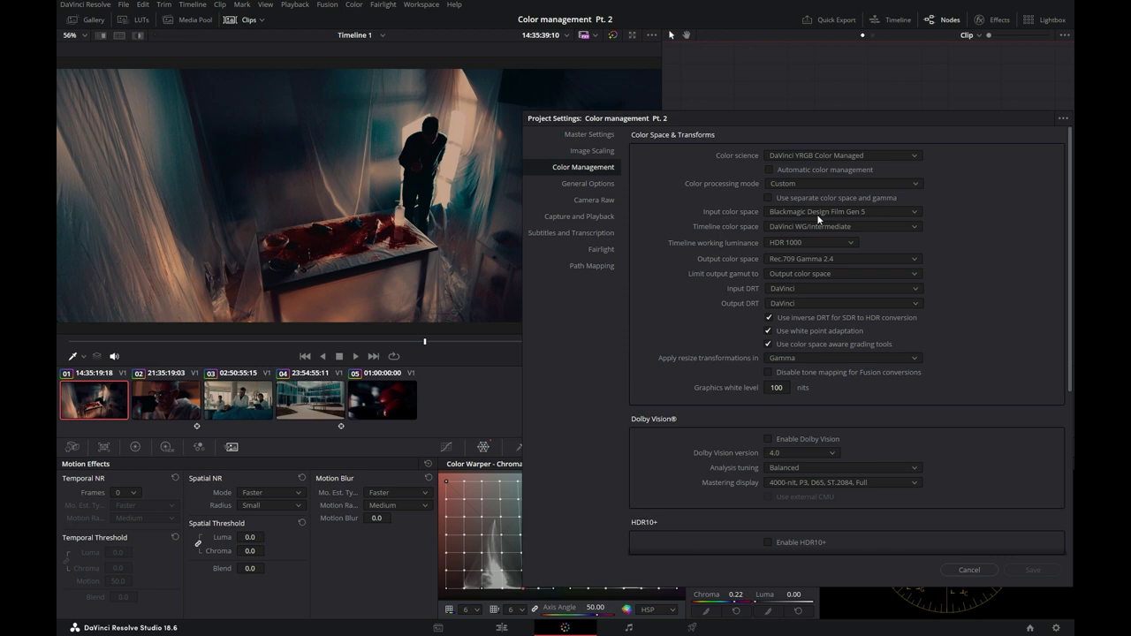
left_click(817, 214)
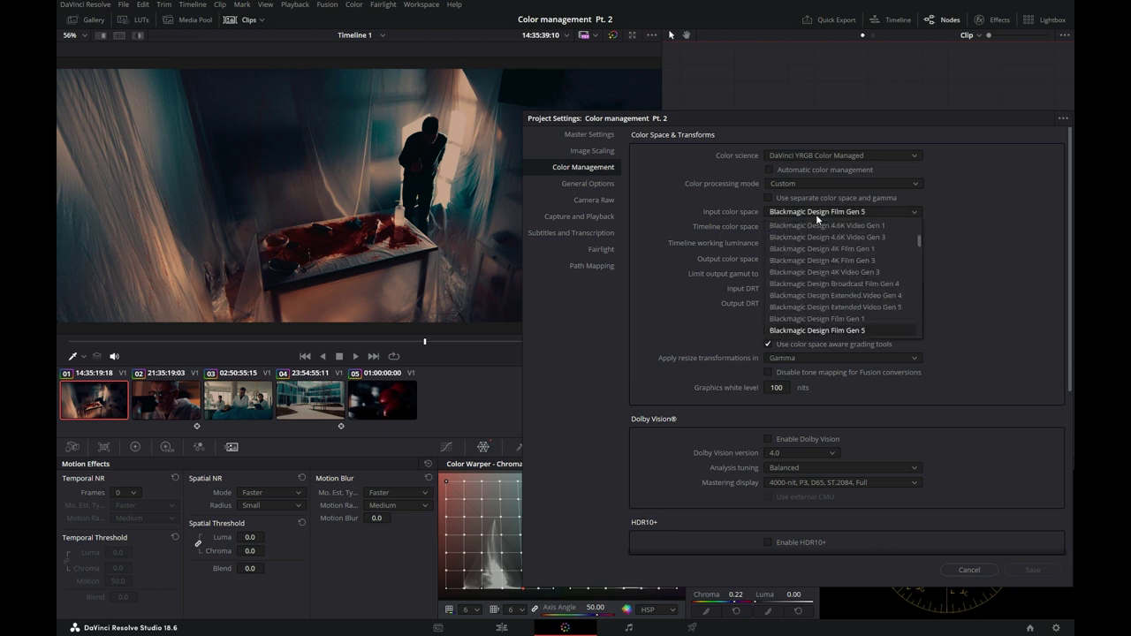
left_click_drag(918, 248, 920, 269)
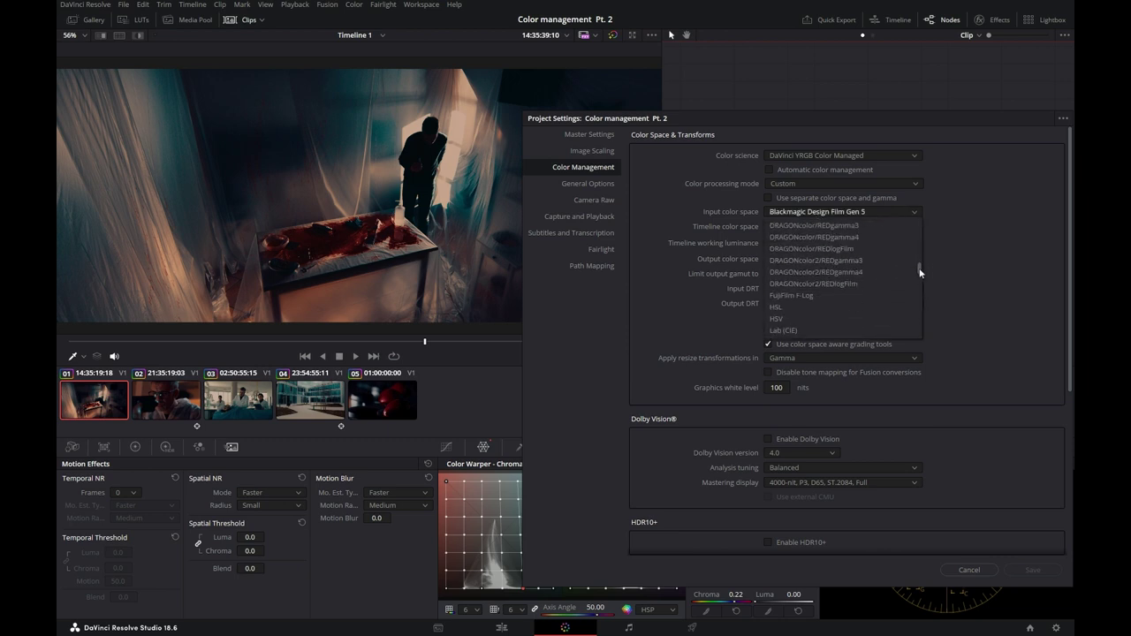
scroll(919, 269, "up", 4)
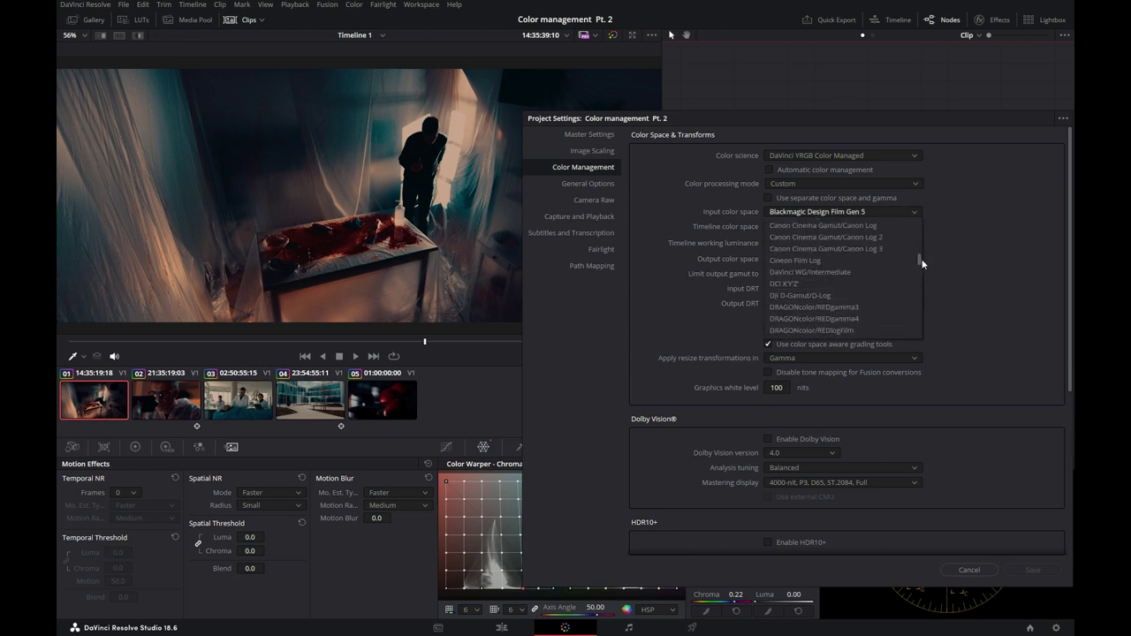
left_click(878, 274)
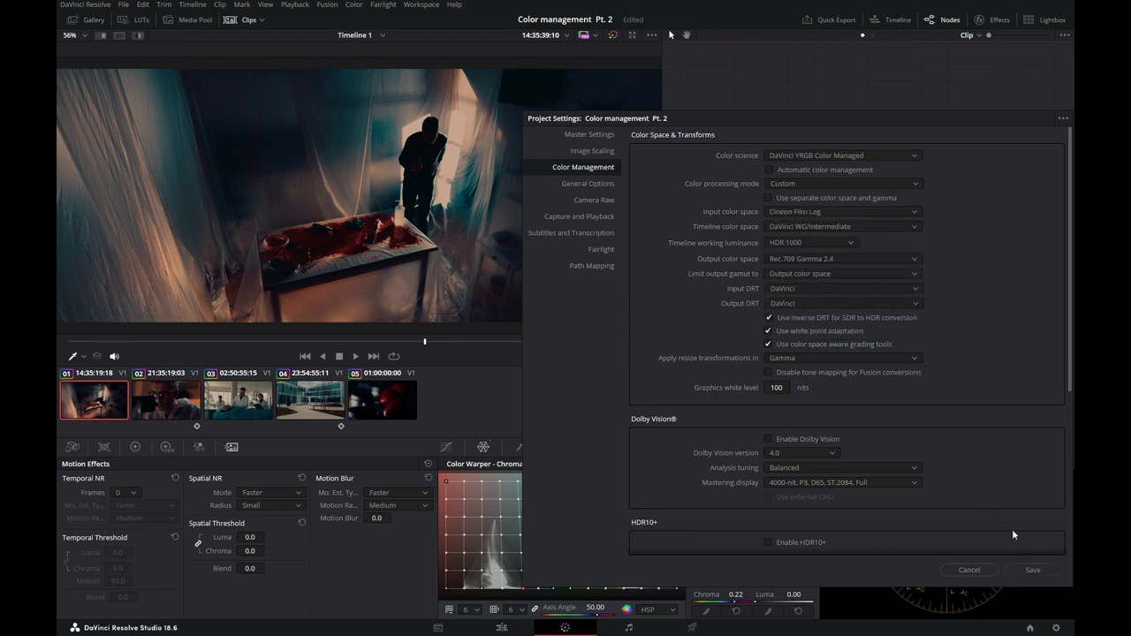
left_click(1029, 570)
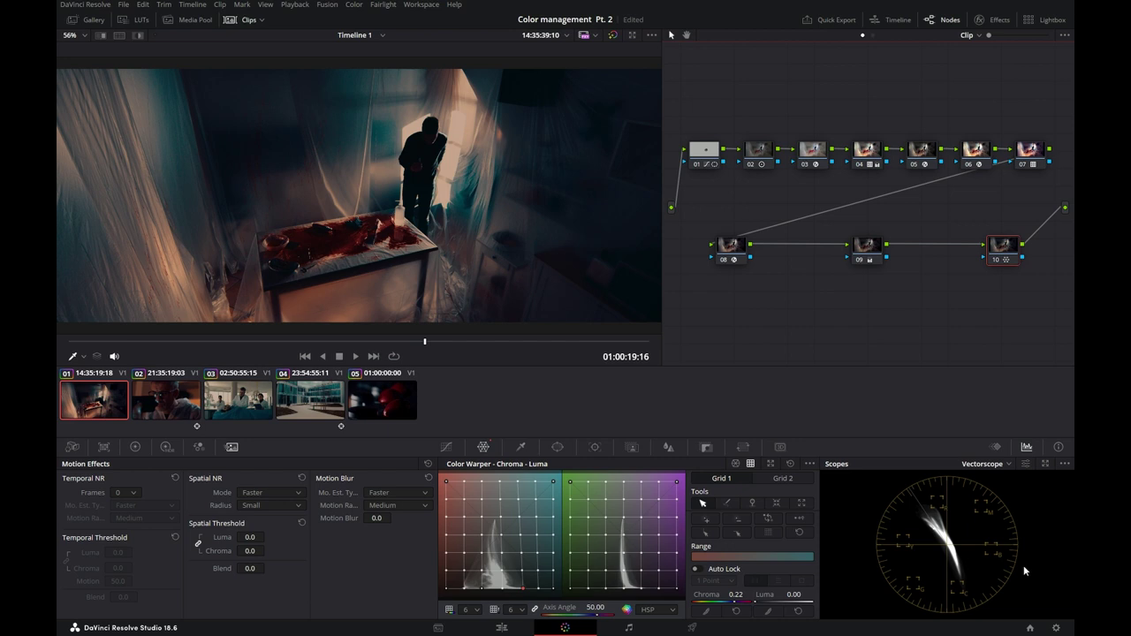
On the Media page, set Workshop 04.03.22.mov's input color space to Cineon Film Log, then return to Color.
left_click(439, 628)
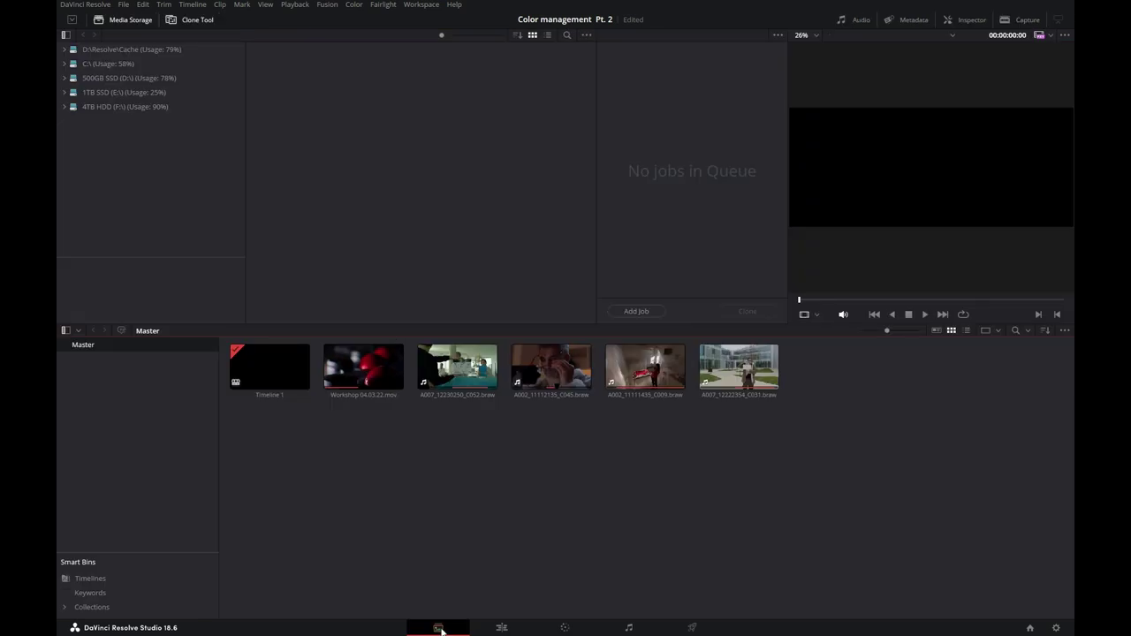
right_click(397, 367)
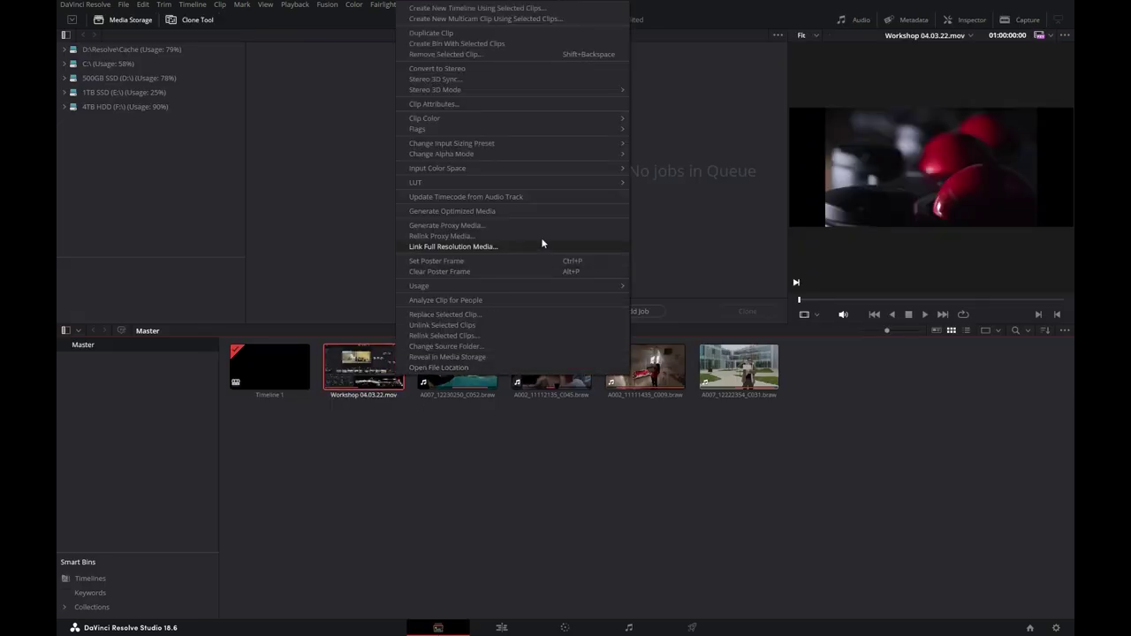
mouse_move(607, 168)
mouse_move(736, 263)
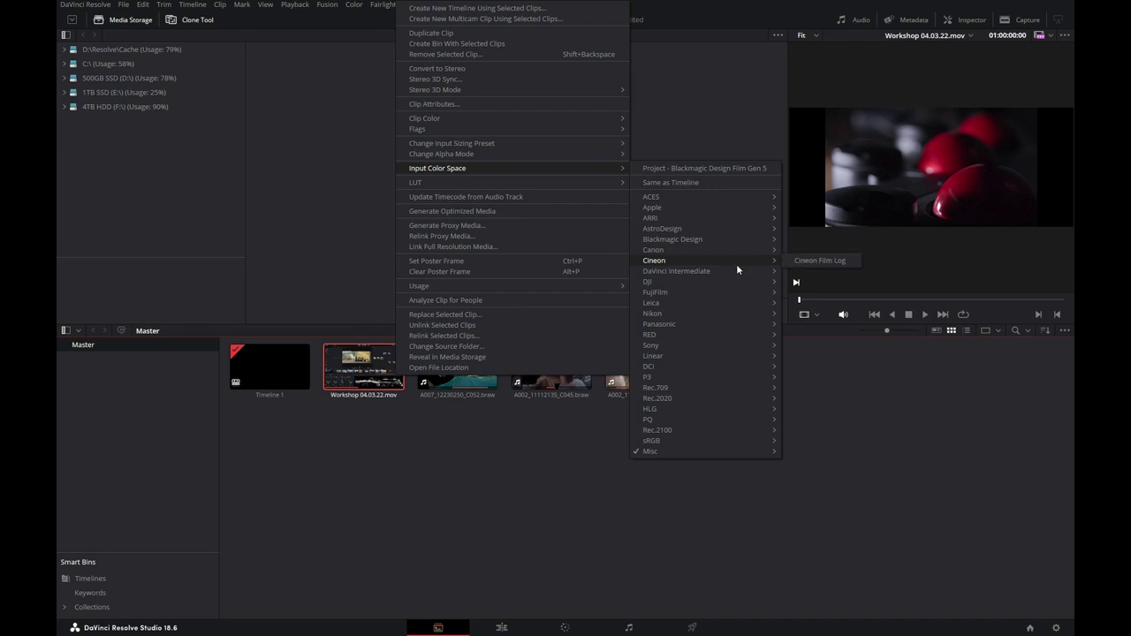
left_click(797, 262)
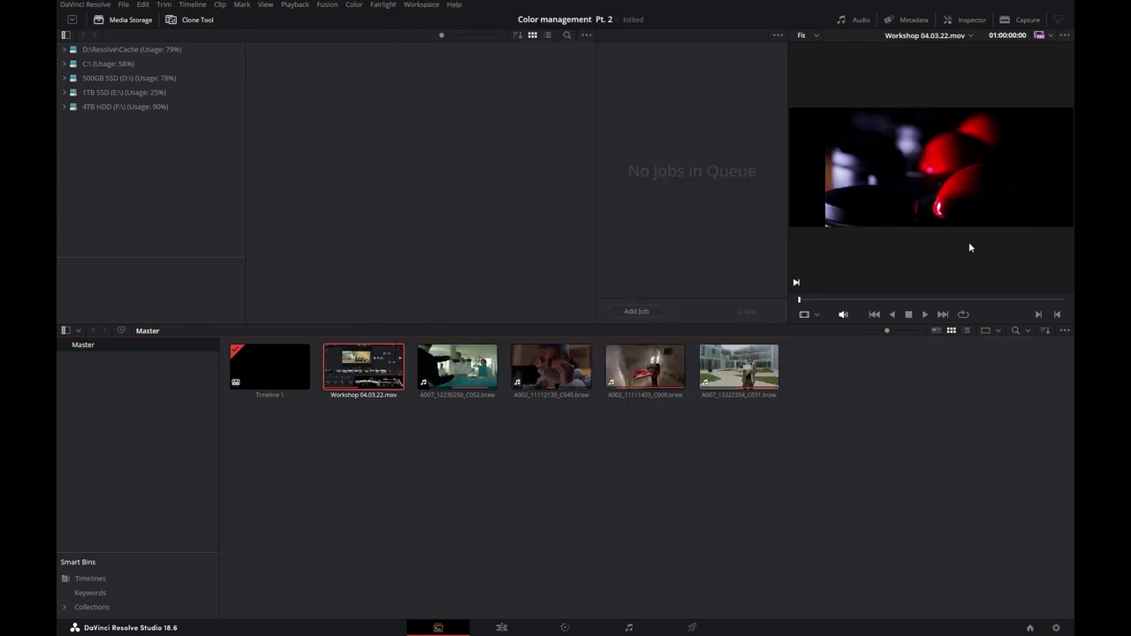
left_click(563, 627)
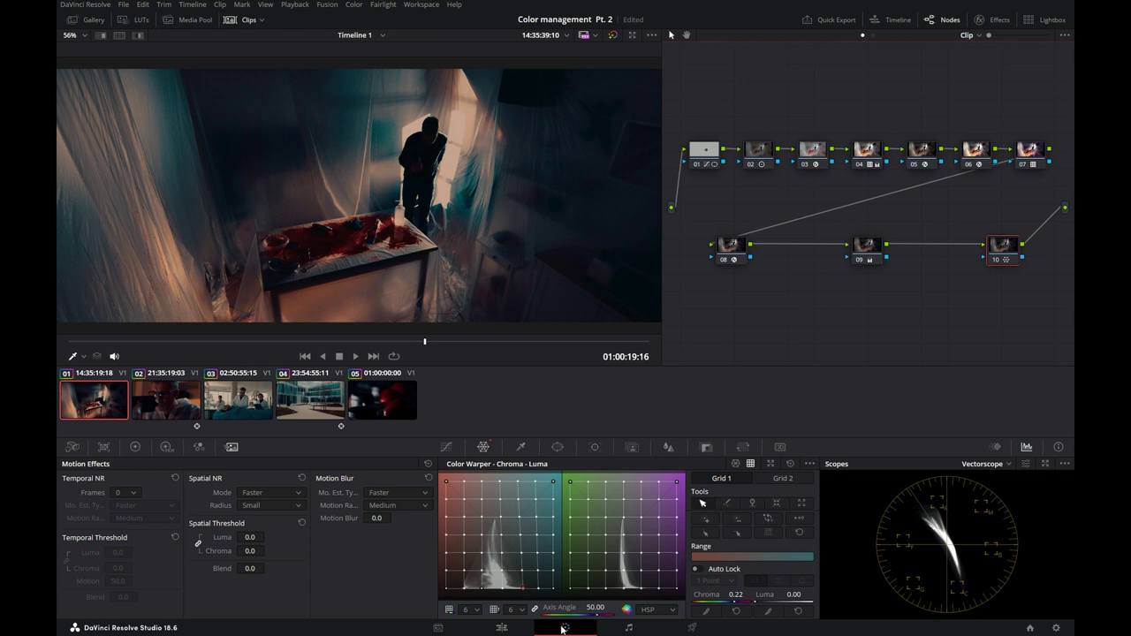
Turn on Bypass Color Management for clip 05, then select clip 01.
left_click(370, 408)
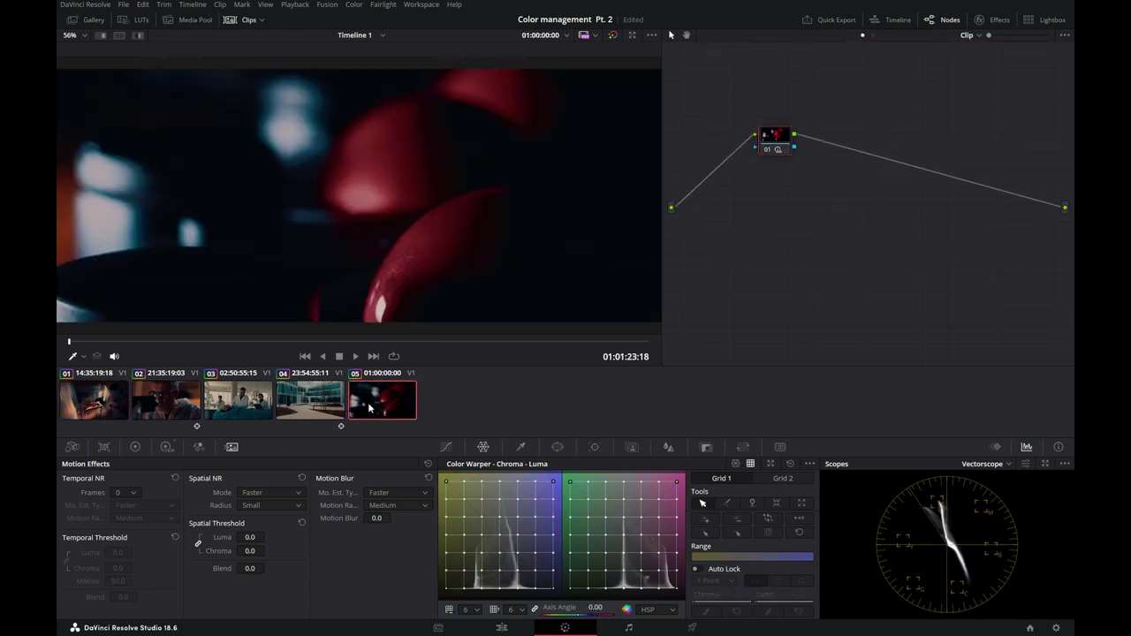
right_click(369, 407)
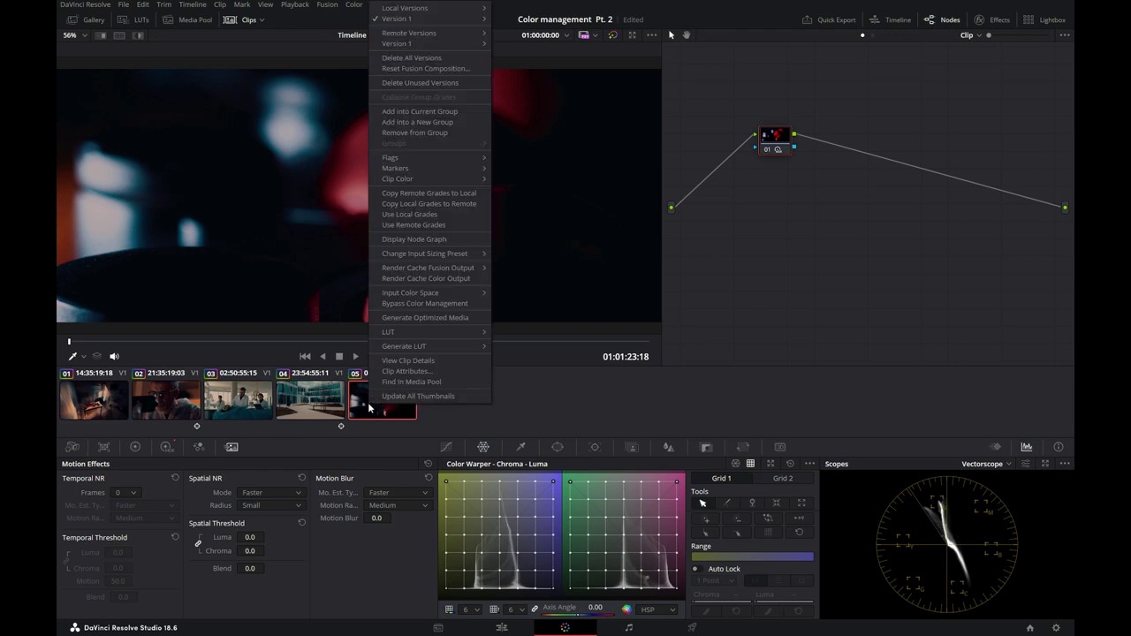
left_click(449, 303)
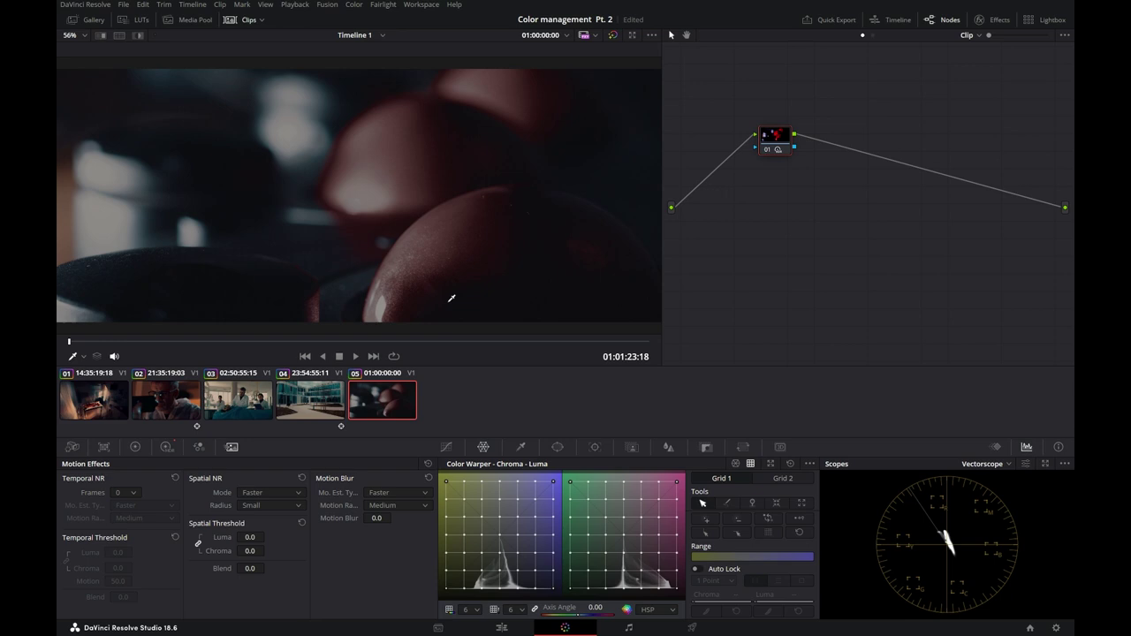
left_click(101, 401)
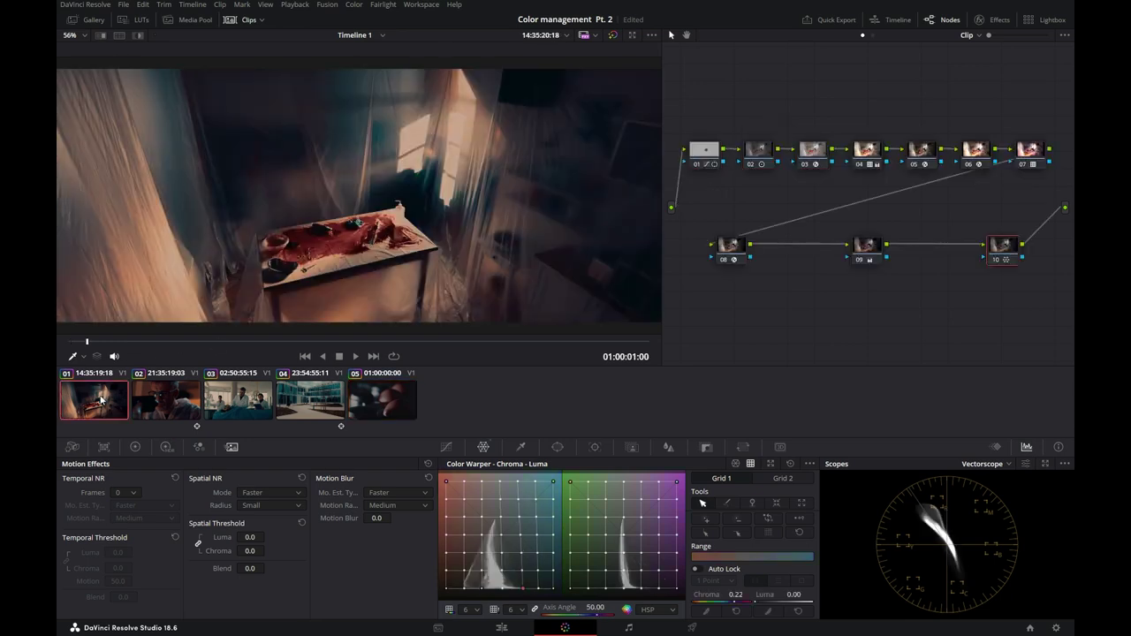
Turn on Bypass Color Management for clip 01 and play it back to review.
right_click(102, 401)
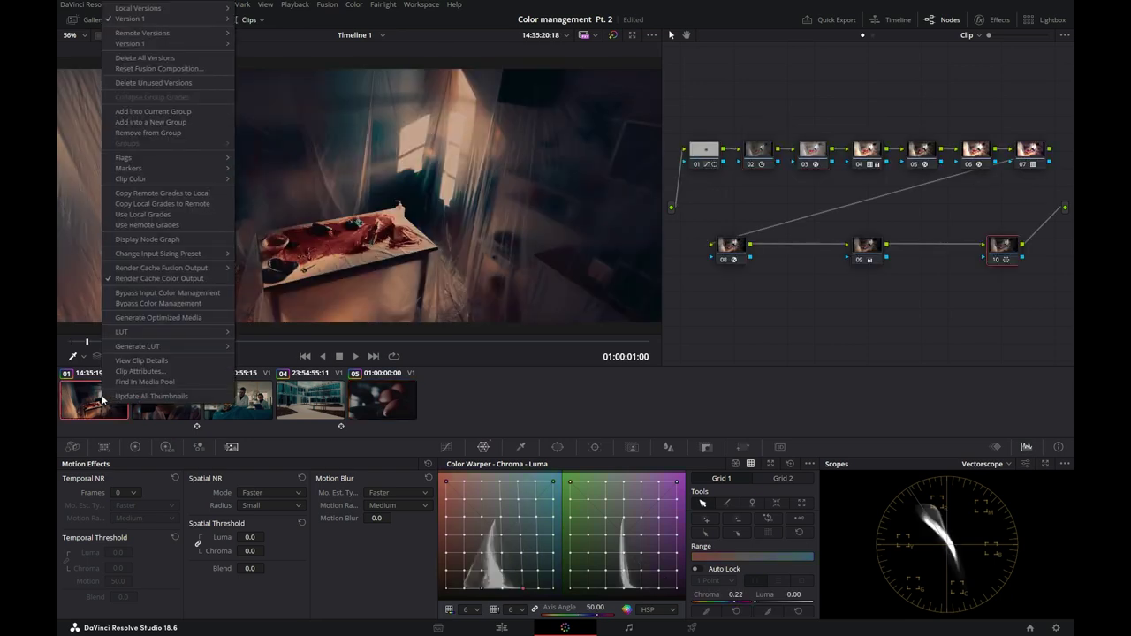
left_click(159, 303)
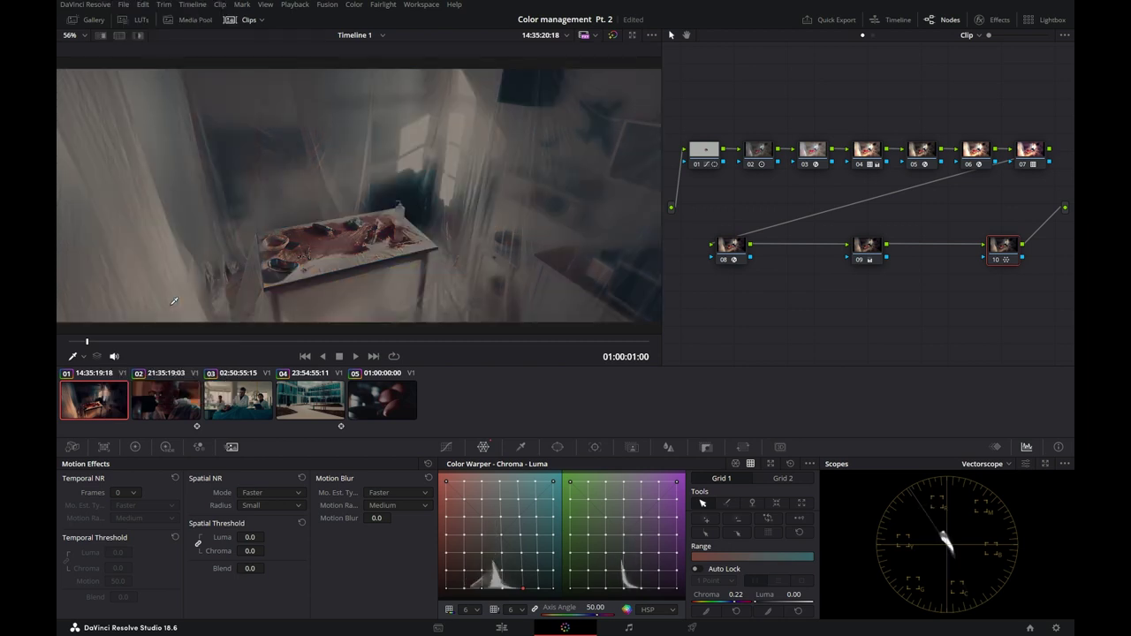
key("space")
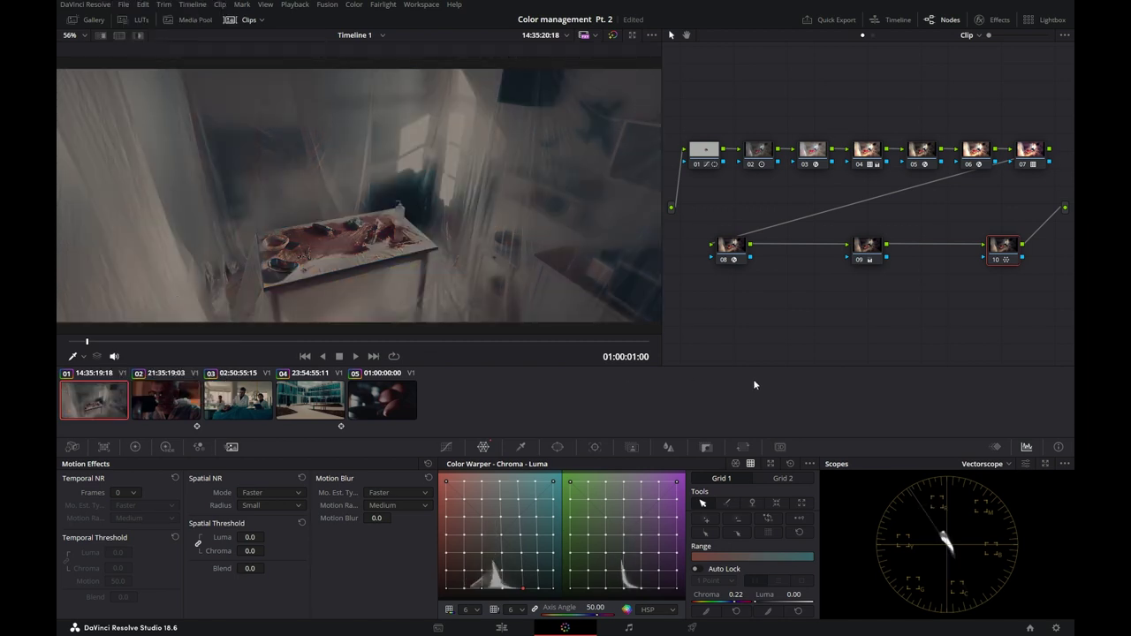